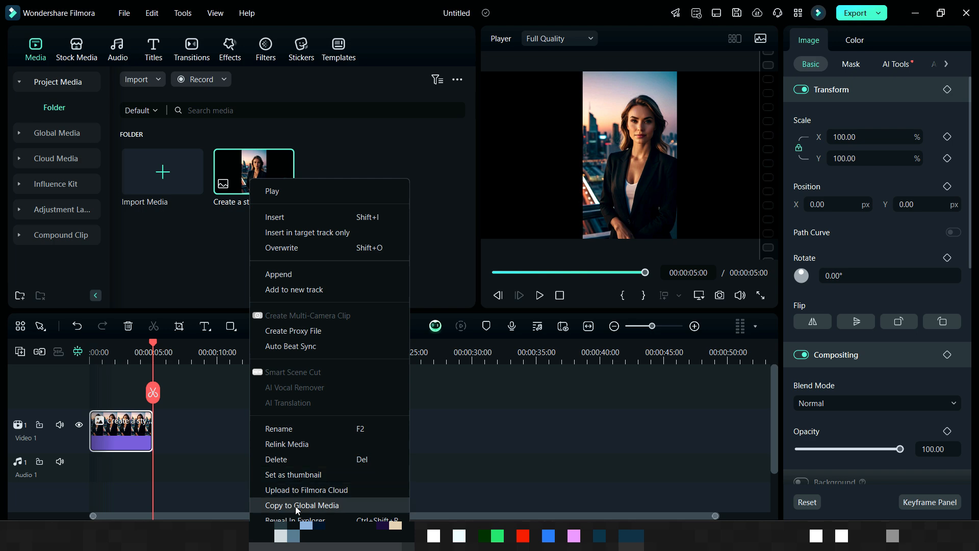
Step: Copy the generated portrait image from the project media to Global Media
left_click(297, 506)
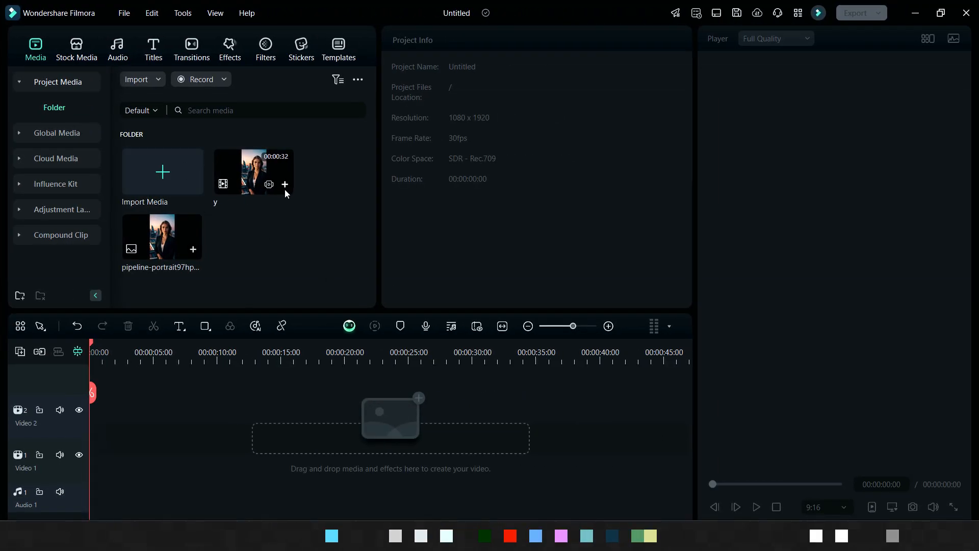
Step: Add the 32-second talking portrait video to the timeline and preview its opening from the start
left_click(283, 184)
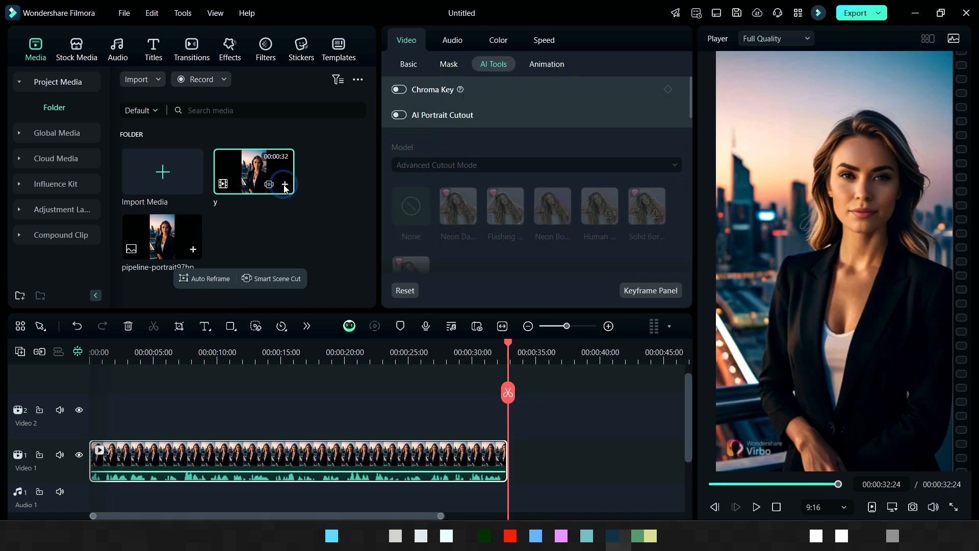
key("Home")
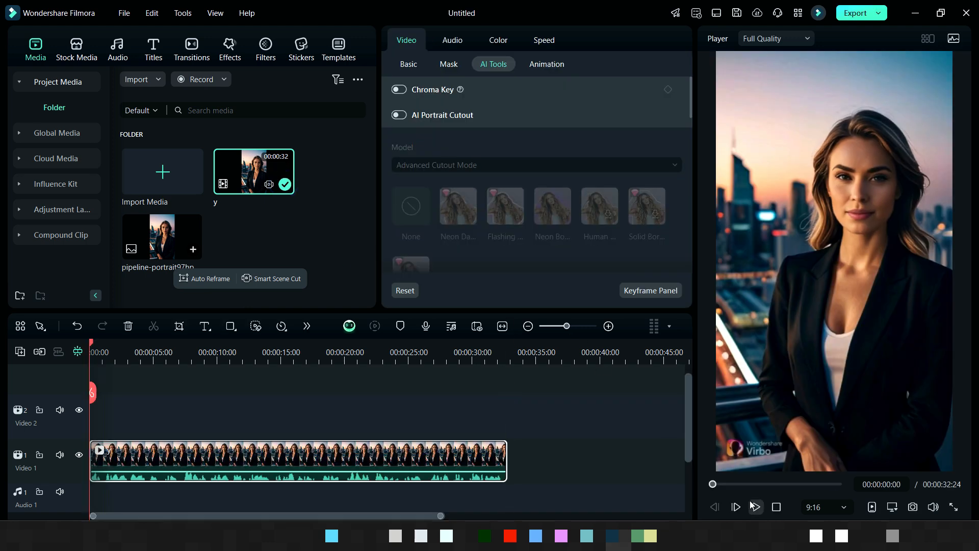
left_click(756, 507)
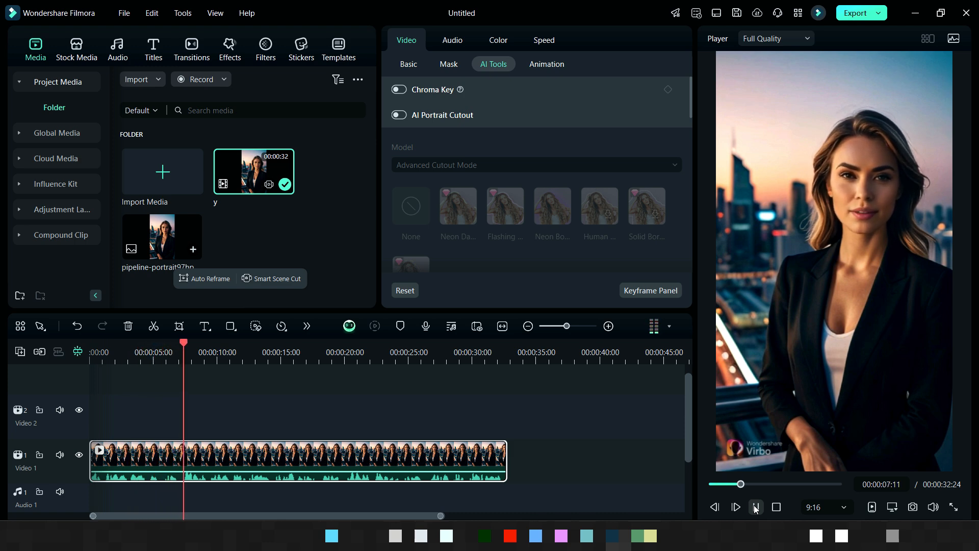
left_click(755, 508)
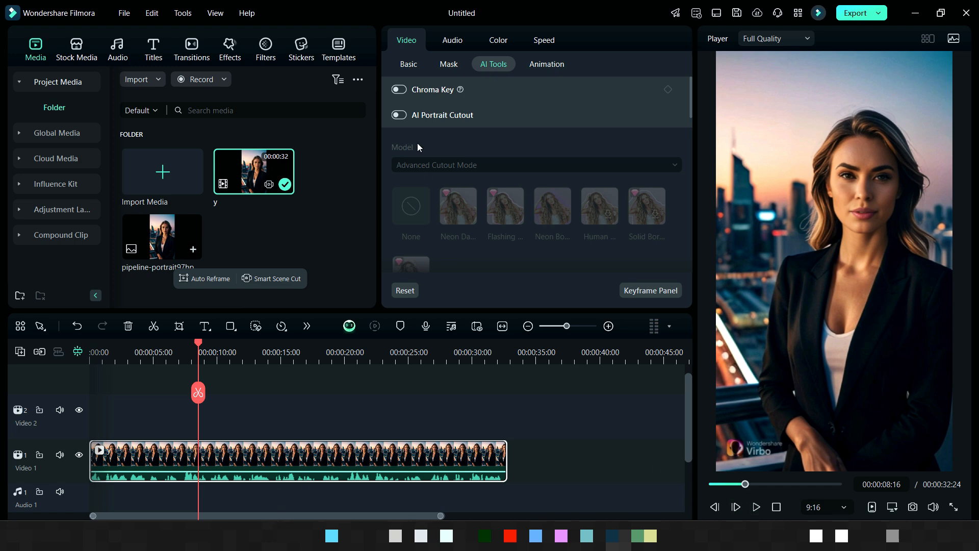
Step: Remove the talking video's background with AI Portrait Cutout and scrub through the clip to check the cutout
left_click(401, 116)
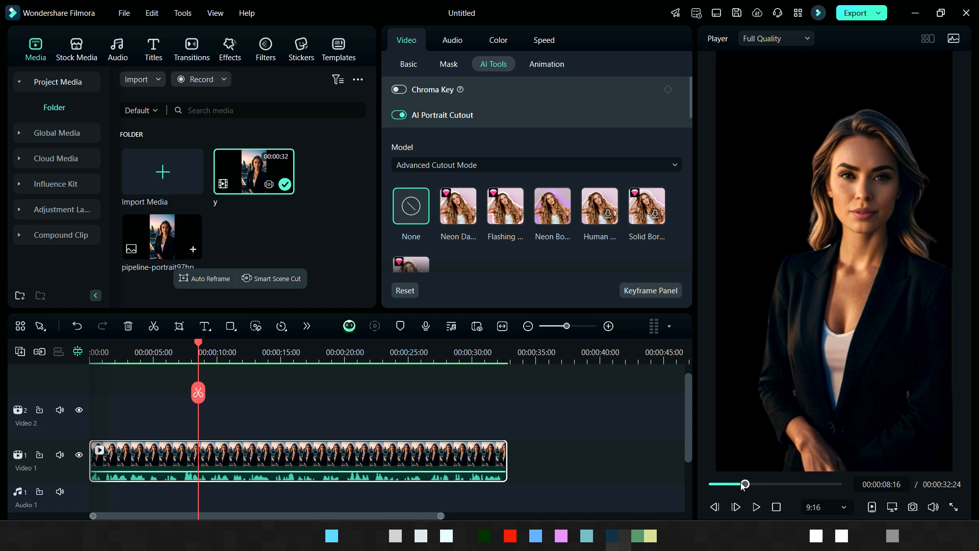
left_click_drag(744, 485, 714, 485)
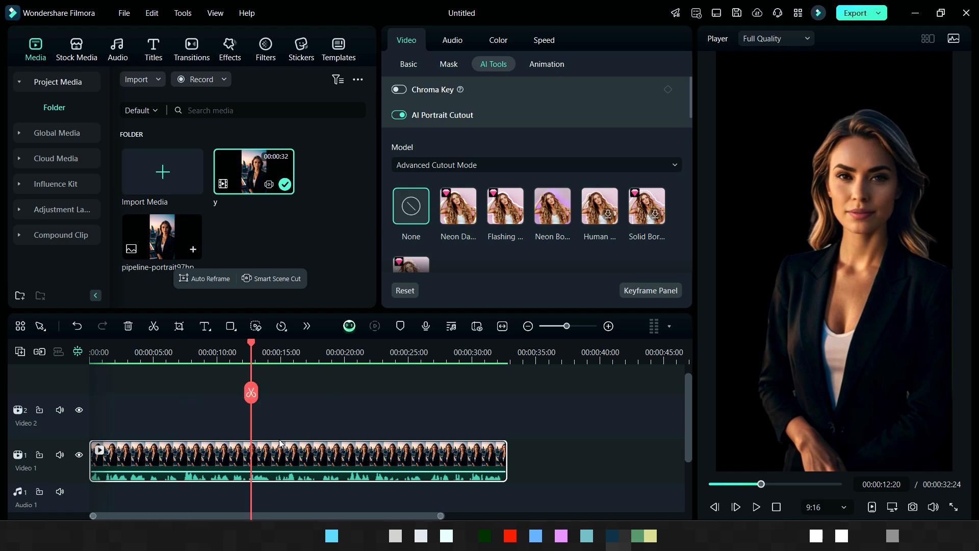
Step: Move the cutout video up to Video 2 and place the portrait image beneath it on Video 1, extended to the video's full length
left_click_drag(268, 425, 267, 422)
left_click_drag(194, 250, 508, 459)
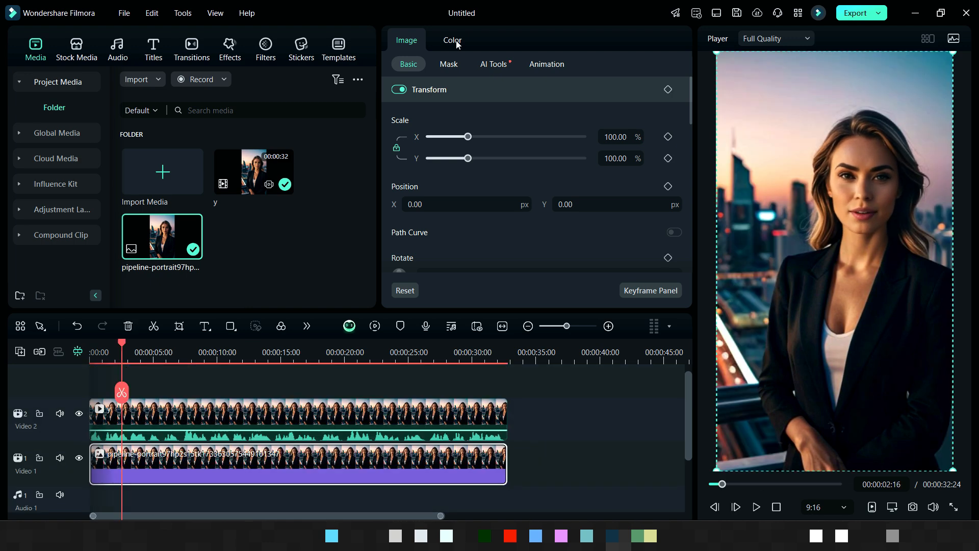
Step: Darken the background image by setting its light exposure to -10 and brightness to -7
left_click(456, 43)
scroll(479, 213, "down", 10)
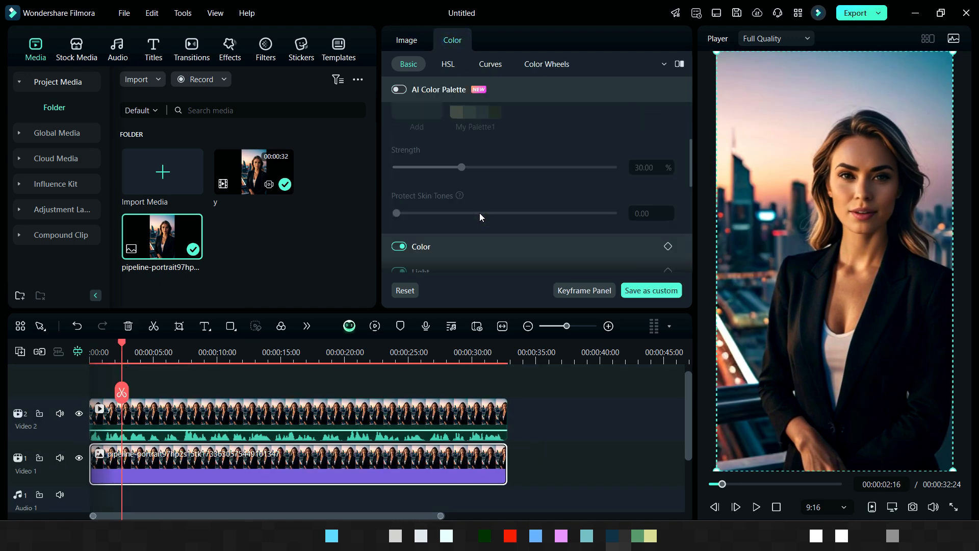
left_click(428, 146)
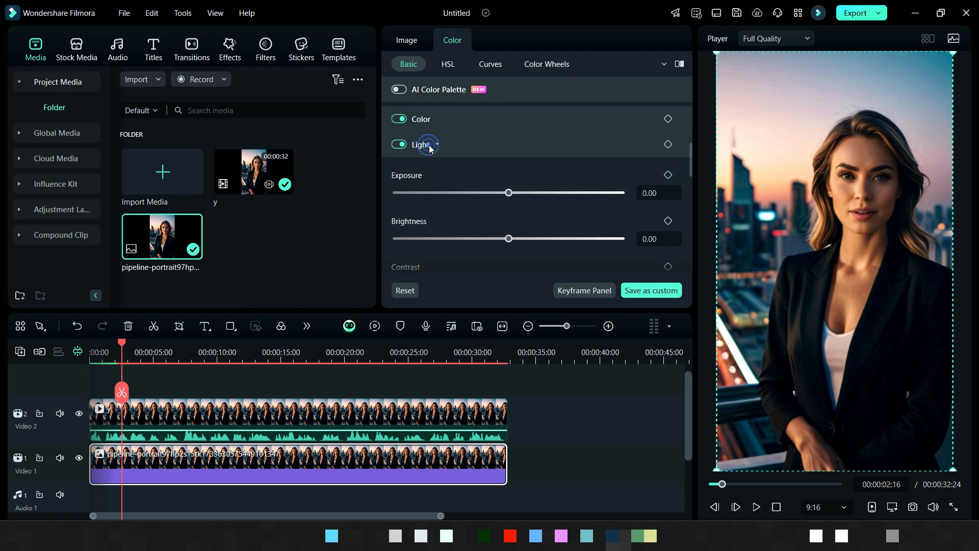
mouse_move(499, 192)
left_mouse_down()
mouse_move(485, 194)
mouse_move(498, 199)
left_mouse_up()
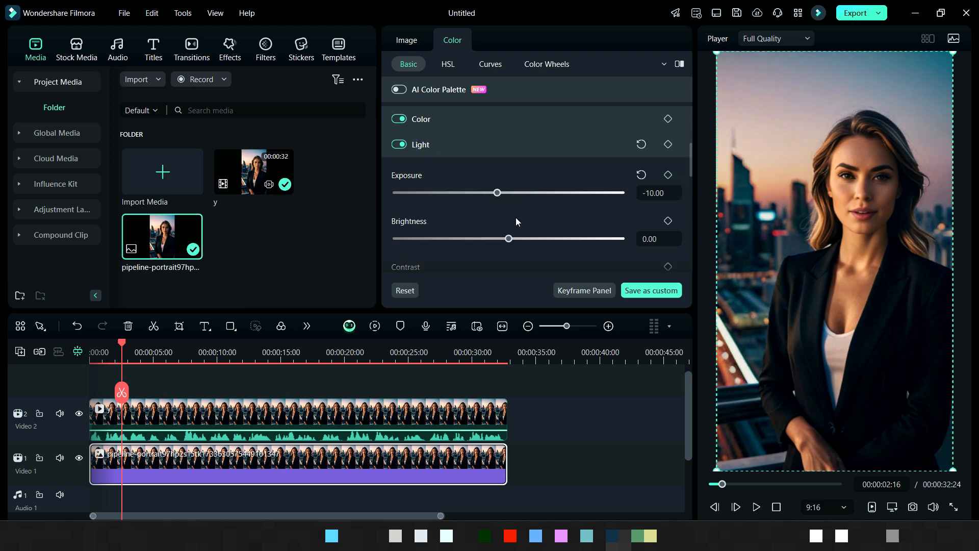
left_click_drag(517, 240, 501, 243)
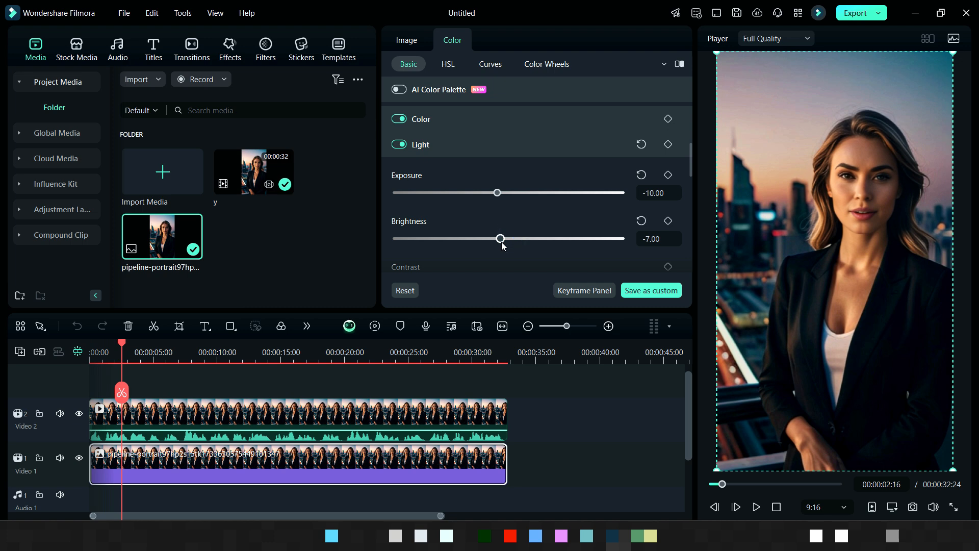
Step: Set the background image's shadow to 20 and look over the vignette settings
scroll(502, 240, "down", 5)
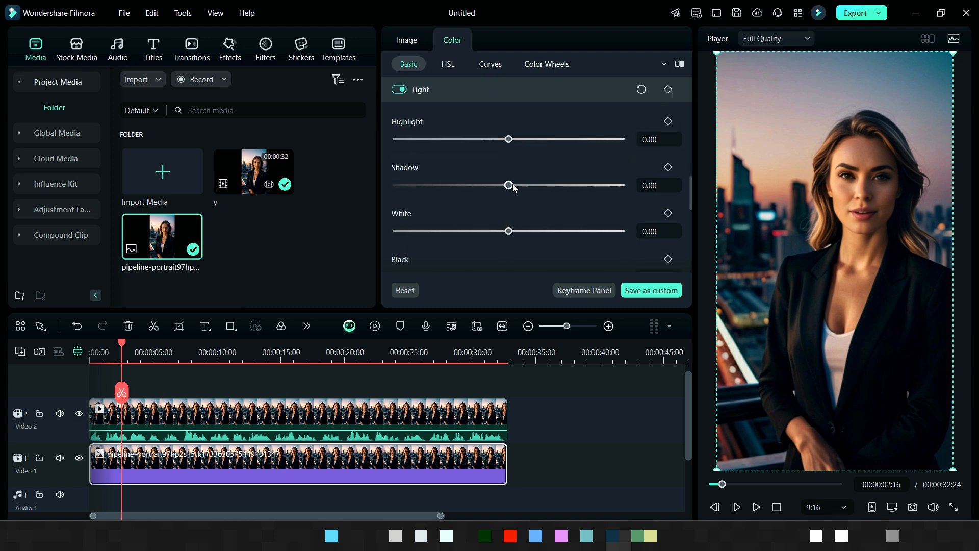
scroll(528, 201, "down", 5)
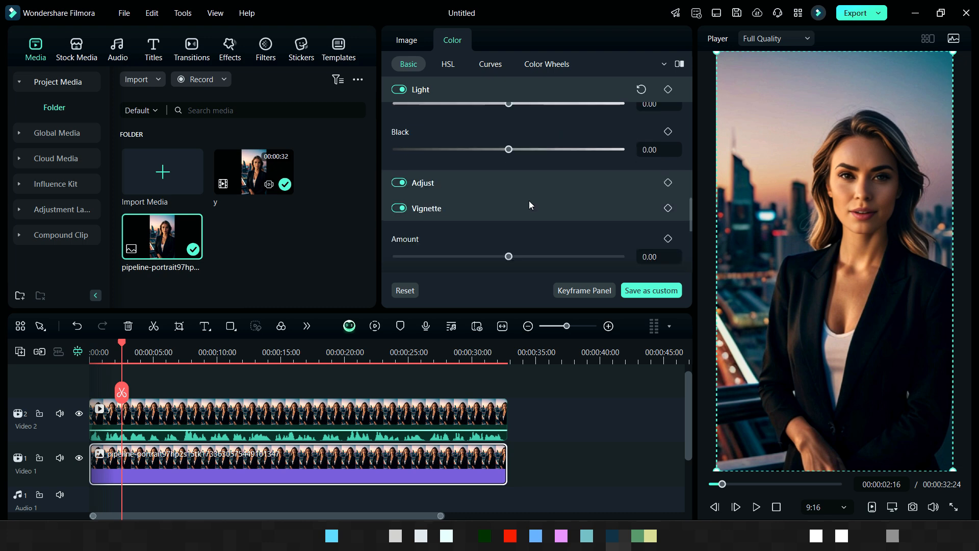
scroll(524, 206, "down", 3)
scroll(523, 206, "up", 2)
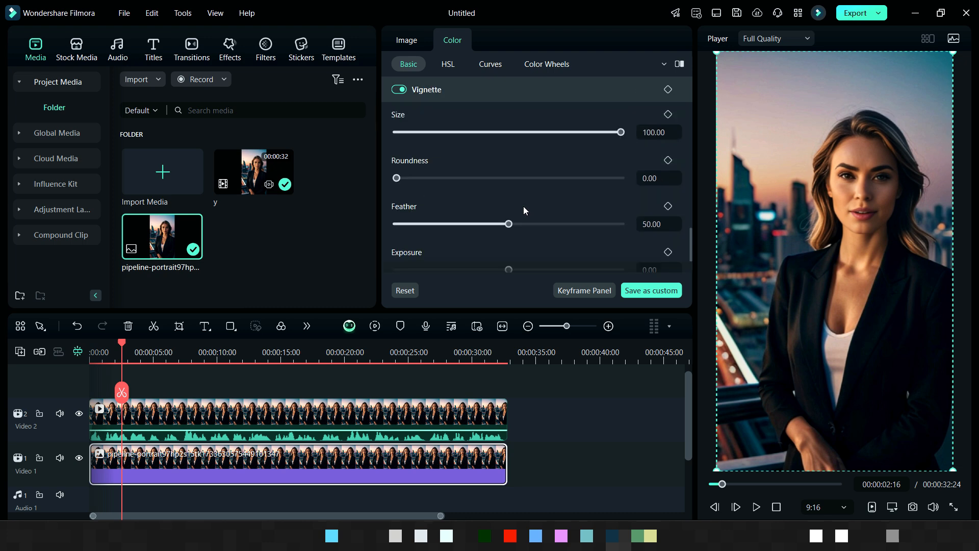
Step: Set the background image's colour temperature to -10 and its saturation to about 42
scroll(523, 206, "up", 10)
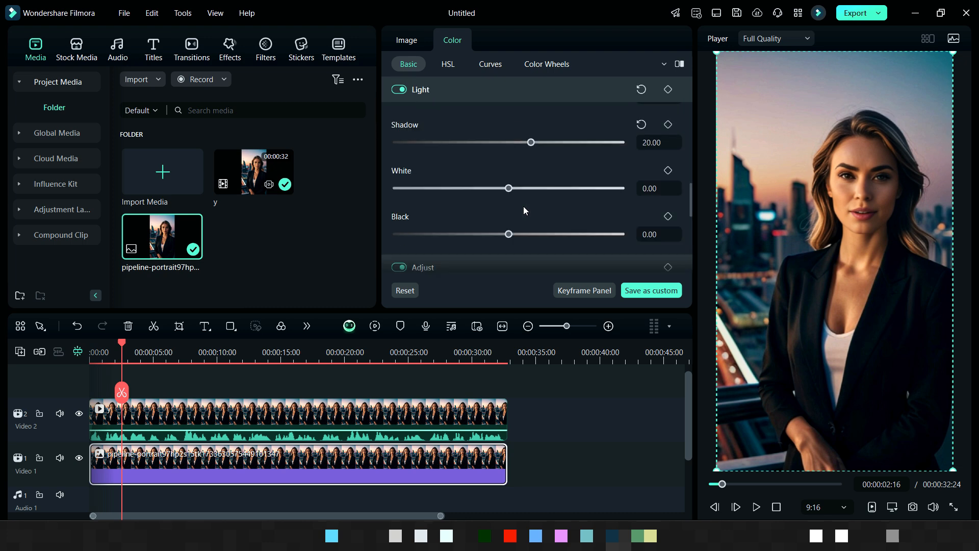
scroll(440, 182, "up", 3)
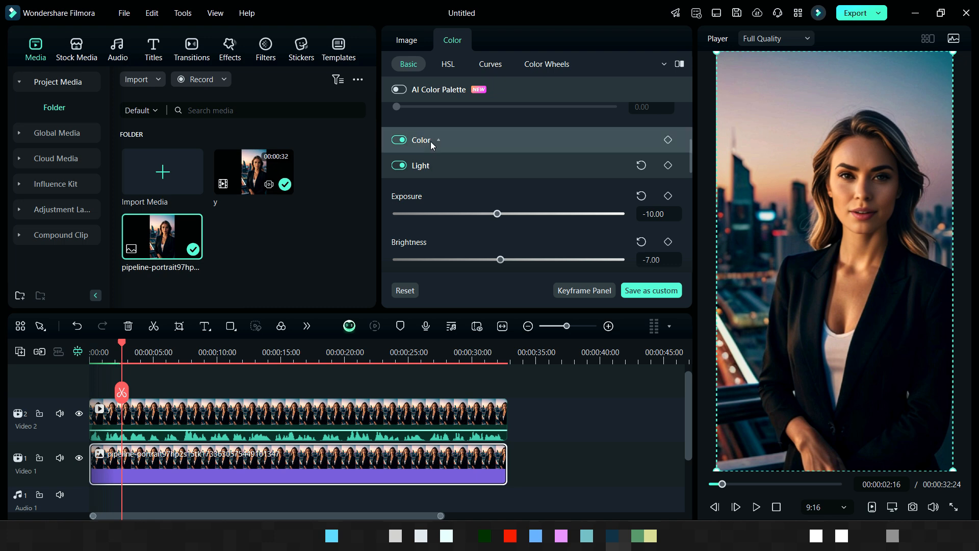
left_click(430, 142)
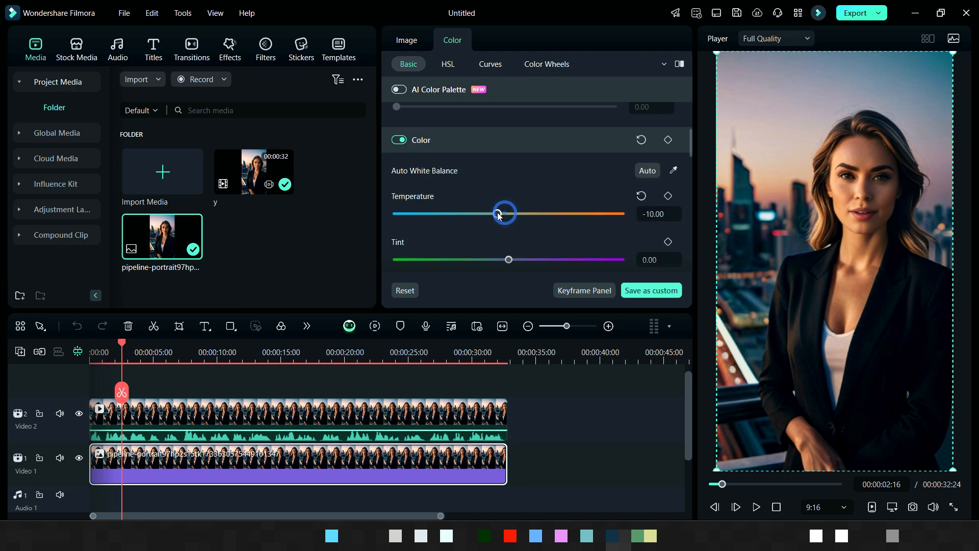
scroll(504, 222, "down", 3)
left_click_drag(513, 226, 555, 231)
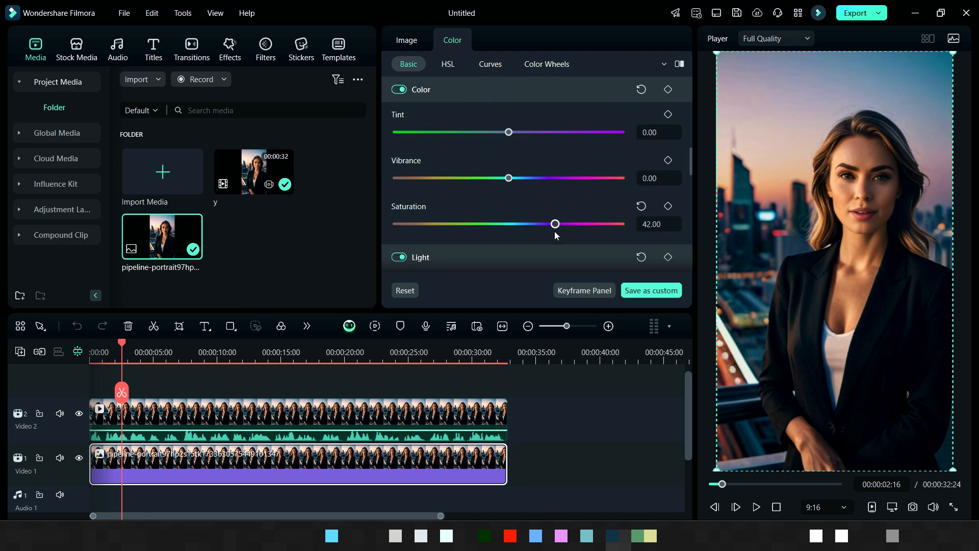
left_click(534, 392)
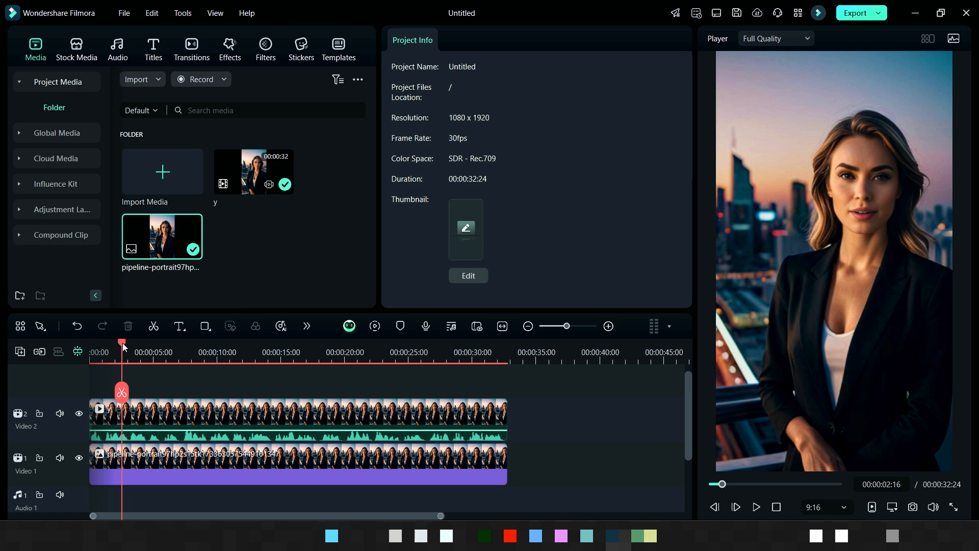
Step: Generate captions for the Video 2 clip with Speech-to-Text, using auto-detected language, no translation and automatic active words
left_click_drag(123, 347, 84, 363)
right_click(192, 418)
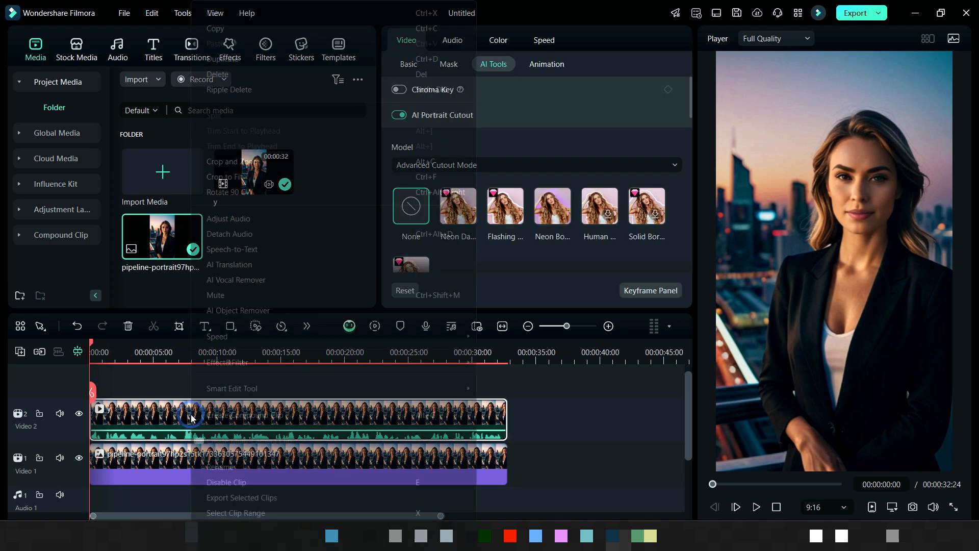
left_click(250, 249)
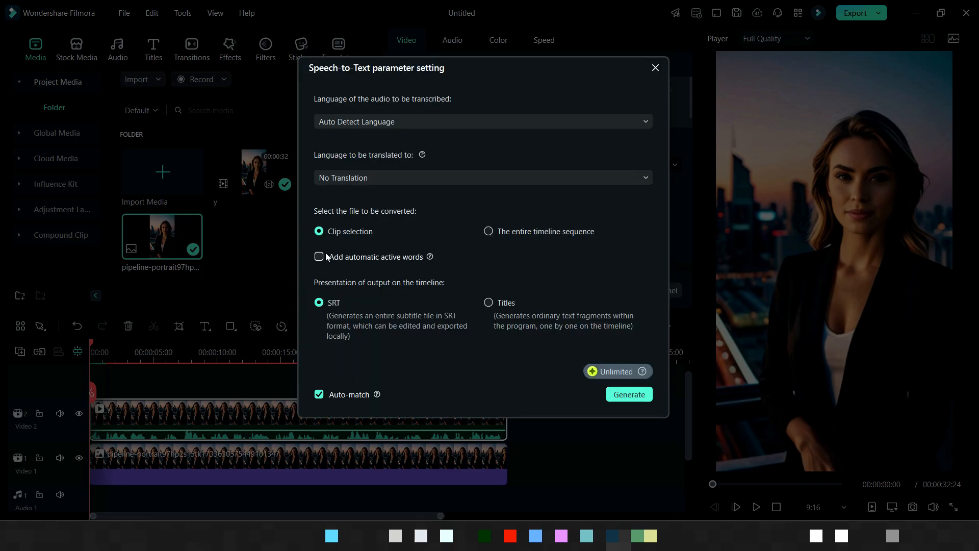
left_click(628, 394)
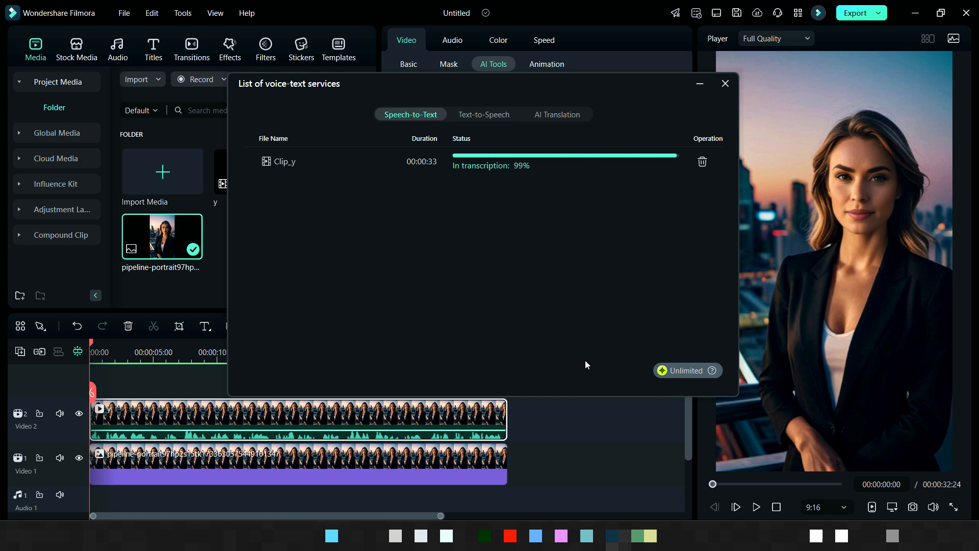
Step: Preview the generated captions over the opening seconds of the timeline
left_click_drag(92, 341, 102, 350)
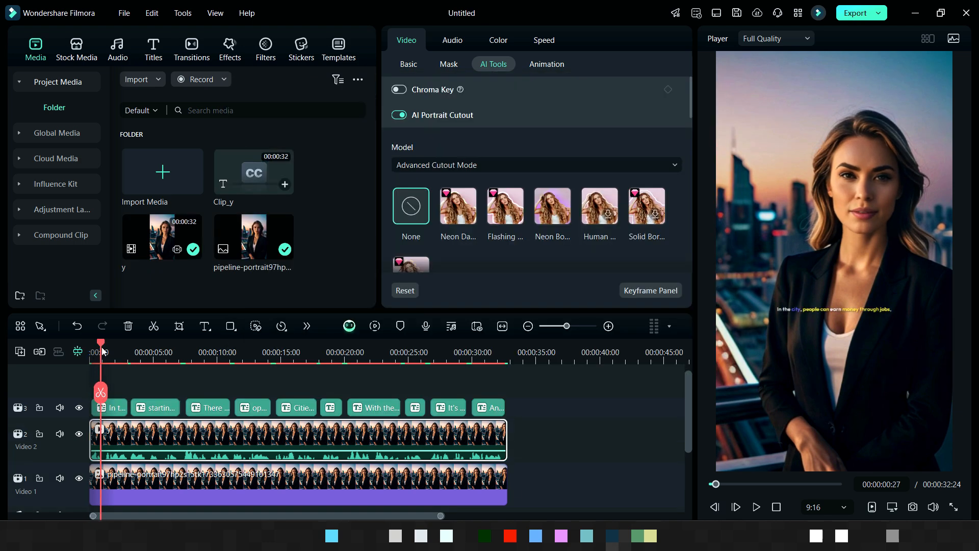
left_click(755, 507)
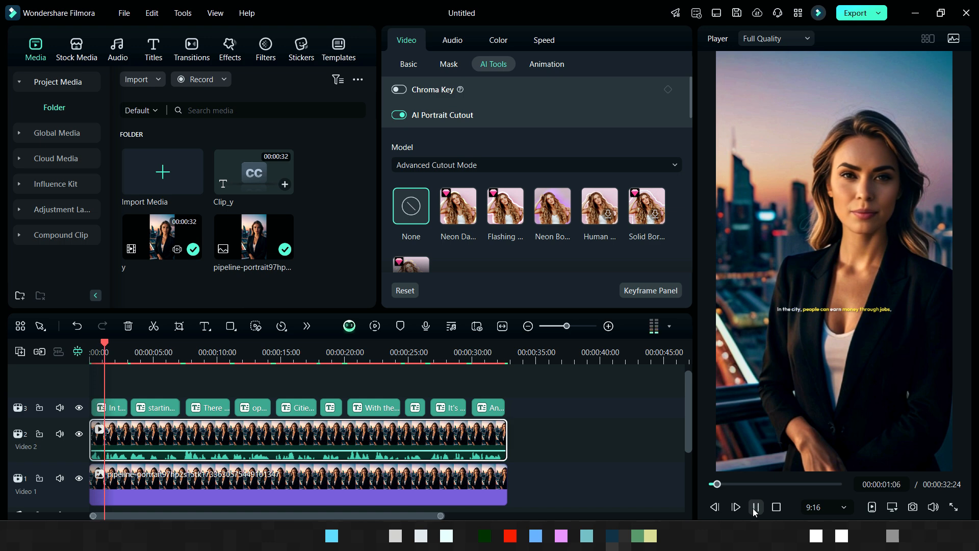
left_click(756, 506)
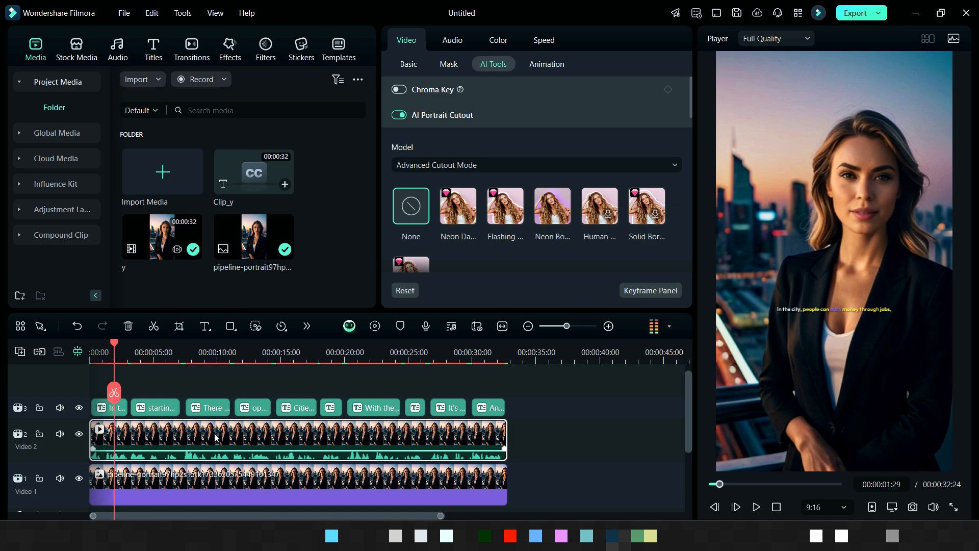
Step: Try several text templates on the first caption and preview the white-box style with green accents from the start
left_click(99, 410)
left_click(407, 41)
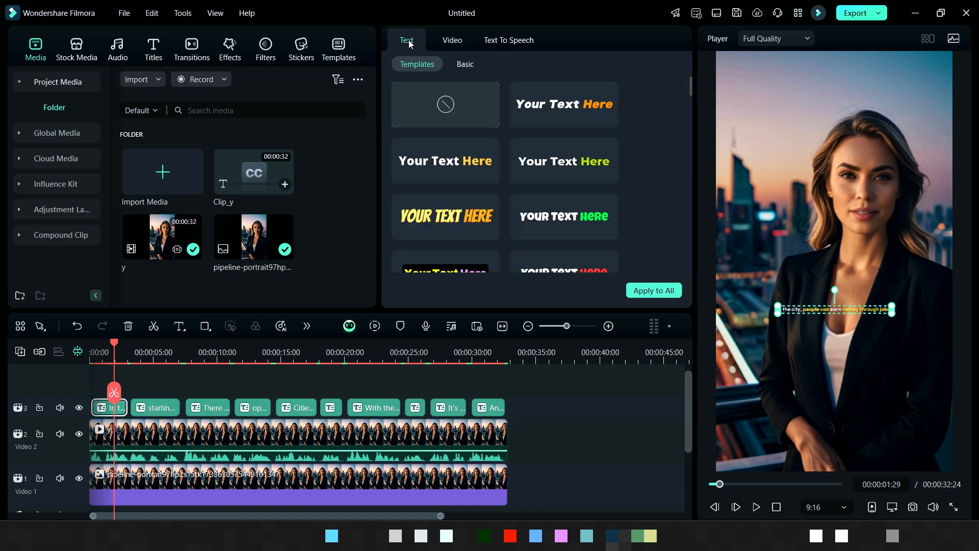
left_click(556, 168)
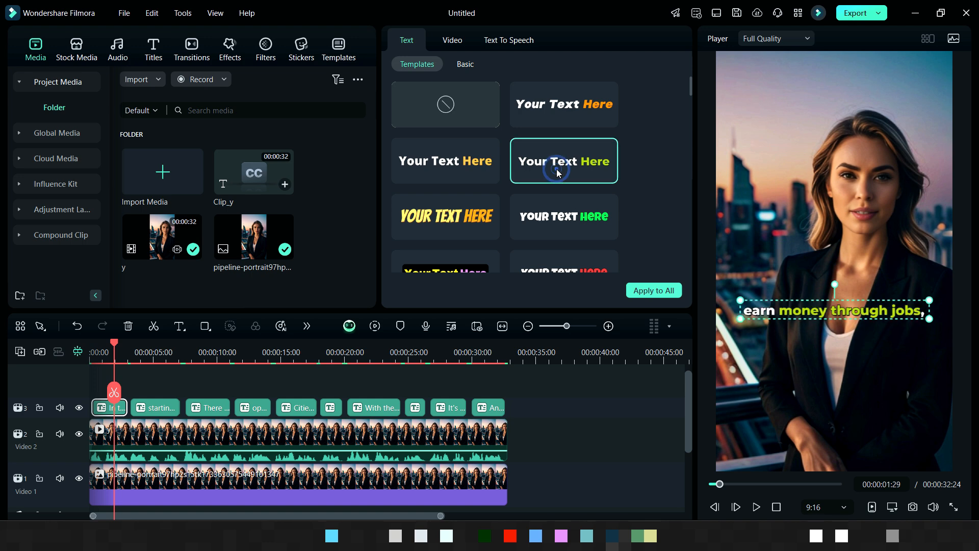
left_click(564, 217)
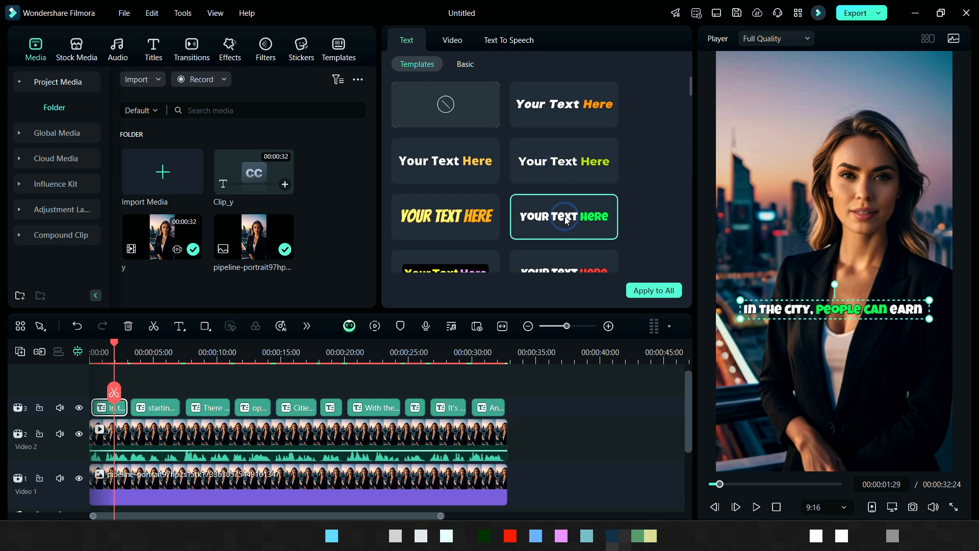
scroll(565, 228, "down", 2)
left_click(560, 253)
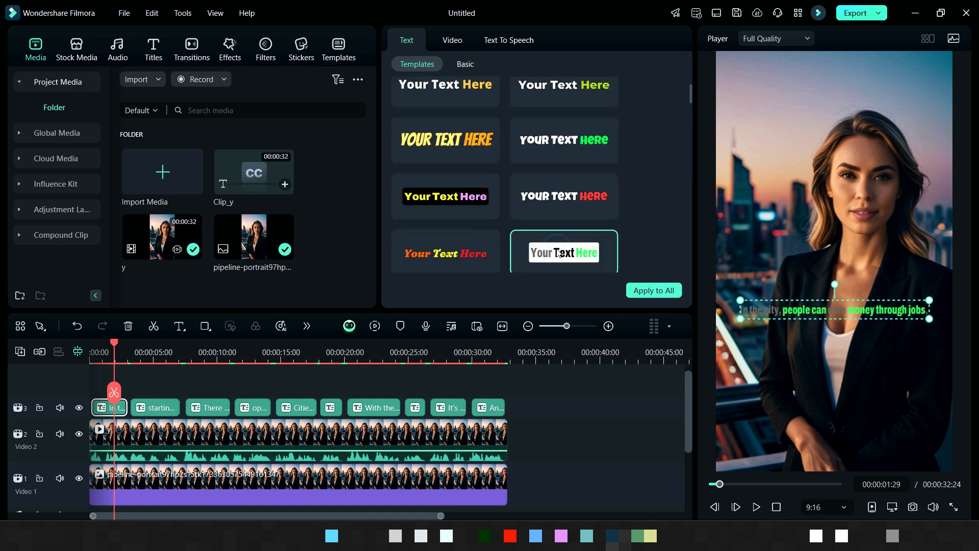
left_click(466, 200)
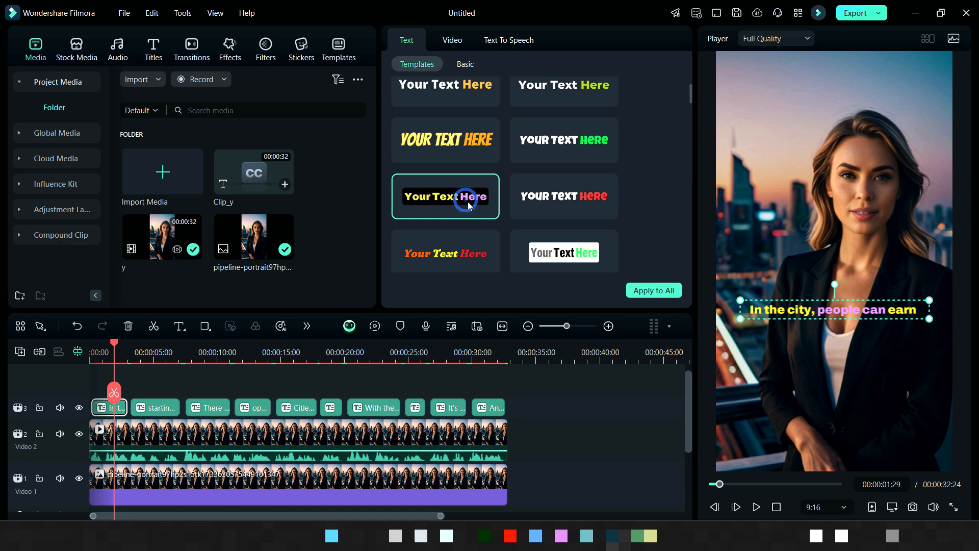
left_click(538, 244)
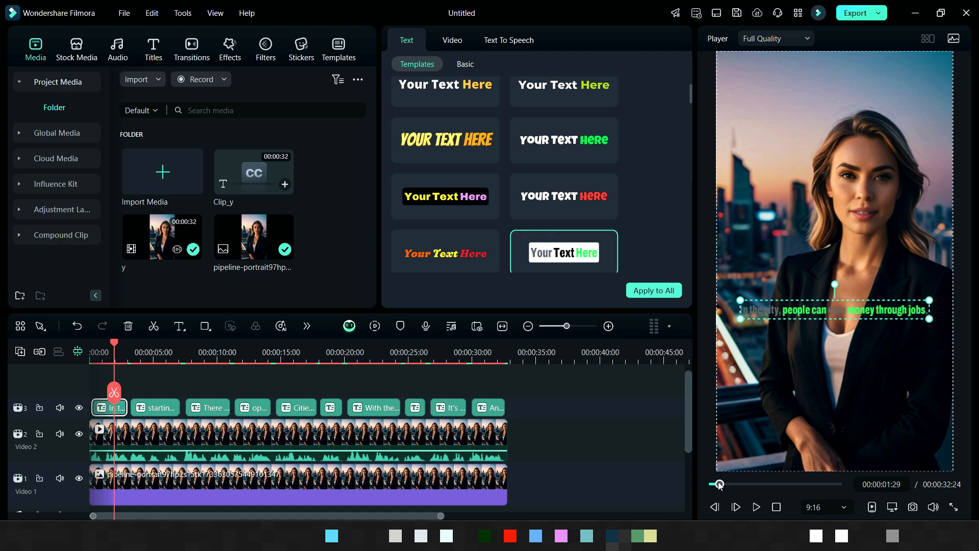
left_click_drag(719, 485, 713, 484)
left_click(756, 507)
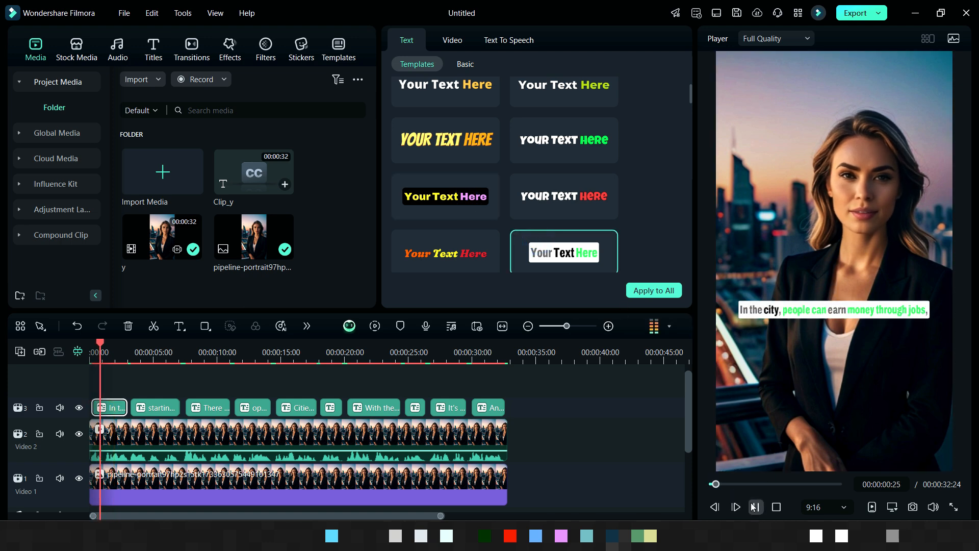
Step: Apply the white-box text template with blue accents to the captions, move the first caption lower in the frame and play it back
scroll(540, 230, "down", 3)
left_click(542, 152)
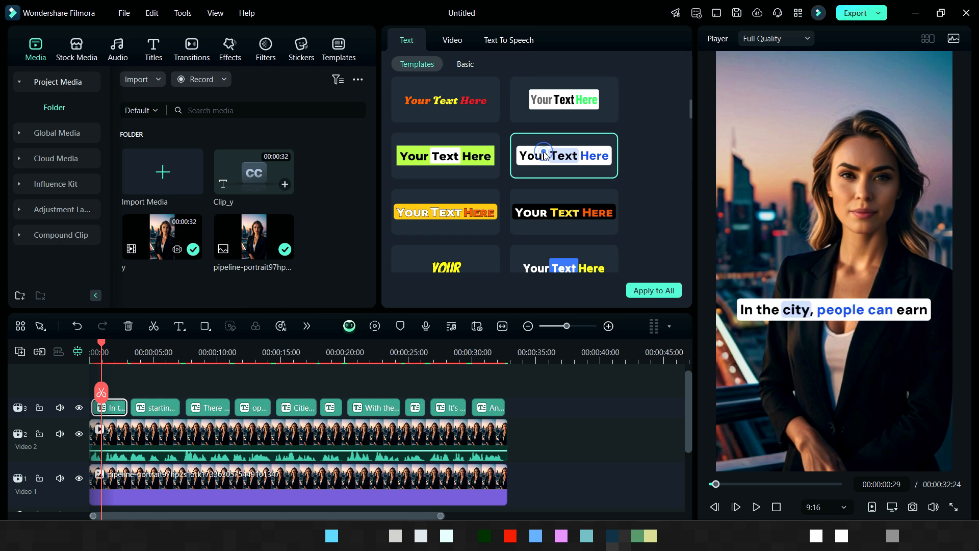
left_click_drag(809, 316, 809, 381)
key("space")
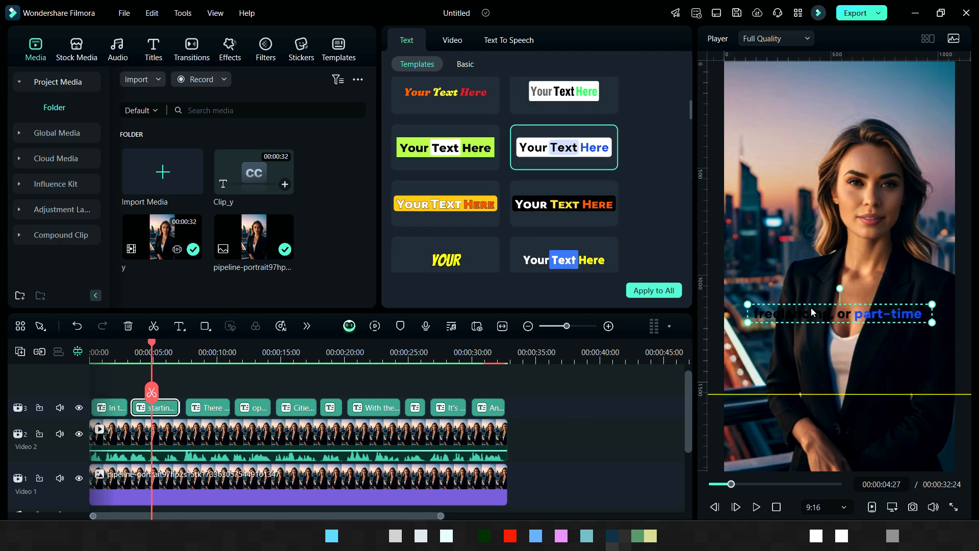
Step: Move the captions down to the guide line near the presenter's waist and play the video from the start to check them
key("space")
left_click_drag(827, 310, 826, 383)
key("space")
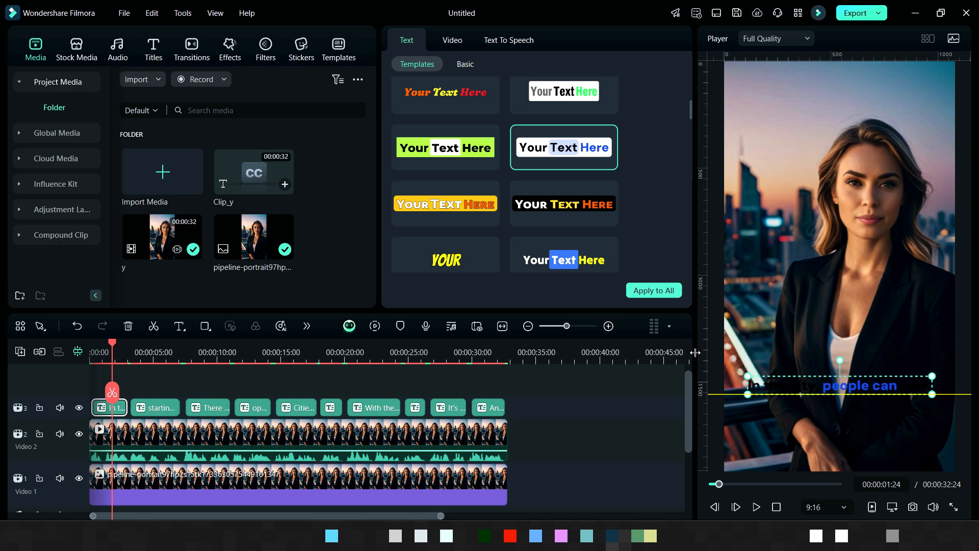
left_click_drag(112, 342, 97, 343)
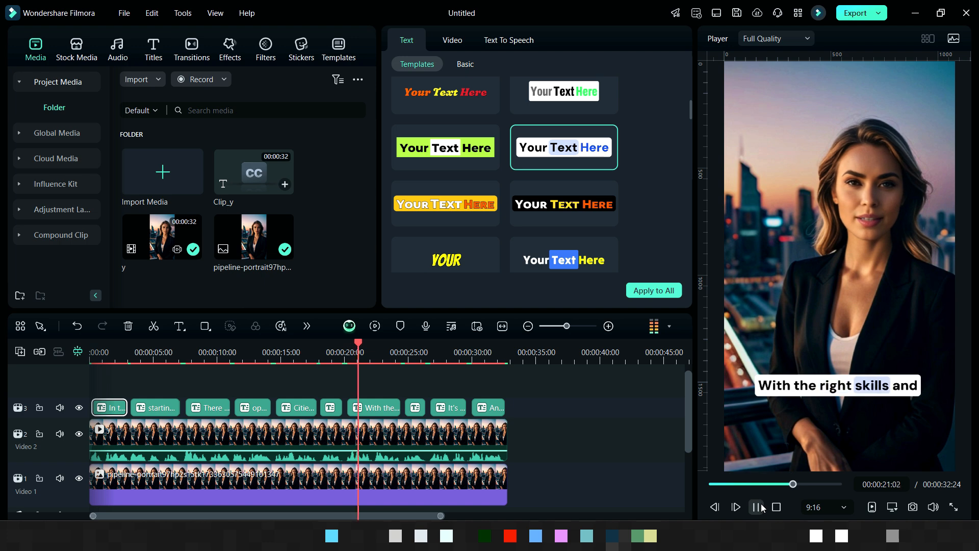
left_click(761, 507)
Step: Combine all the captions and the presenter clip into a compound clip and move it up to the Video 3 track
left_click_drag(551, 391, 101, 434)
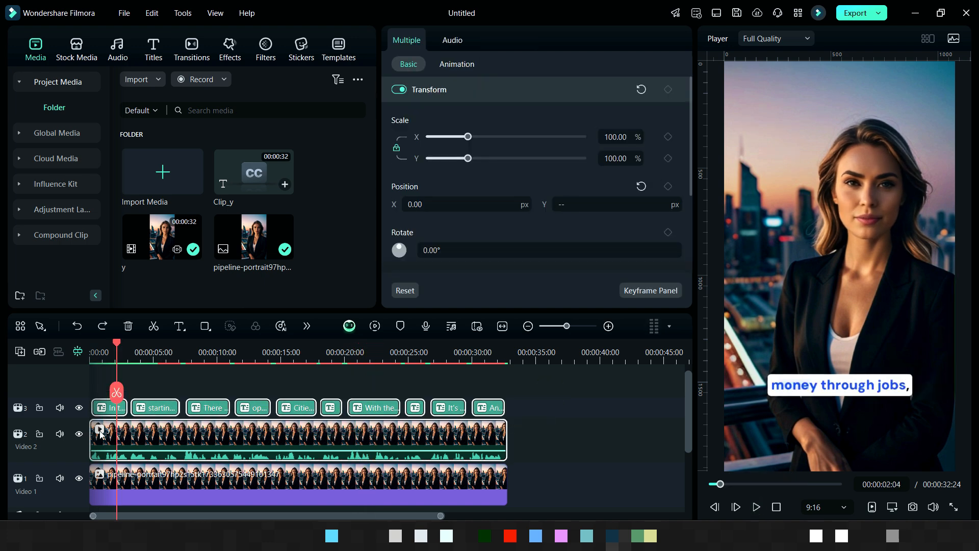
right_click(168, 442)
left_click(204, 295)
left_click(553, 277)
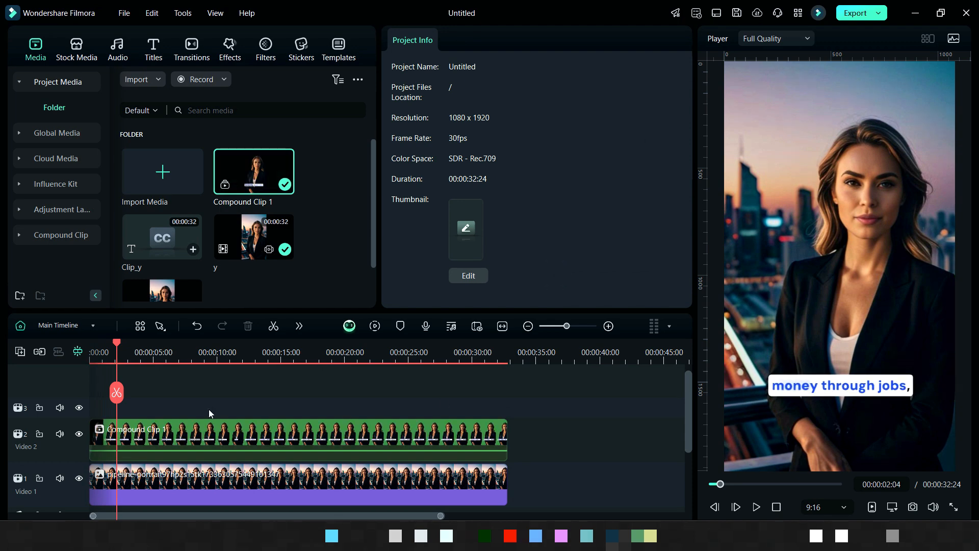
left_click_drag(201, 431, 79, 408)
Step: Search the stickers for "money", preview two falling-banknote stickers and place the sparser one on Video 2 at the start of the timeline
left_click(301, 49)
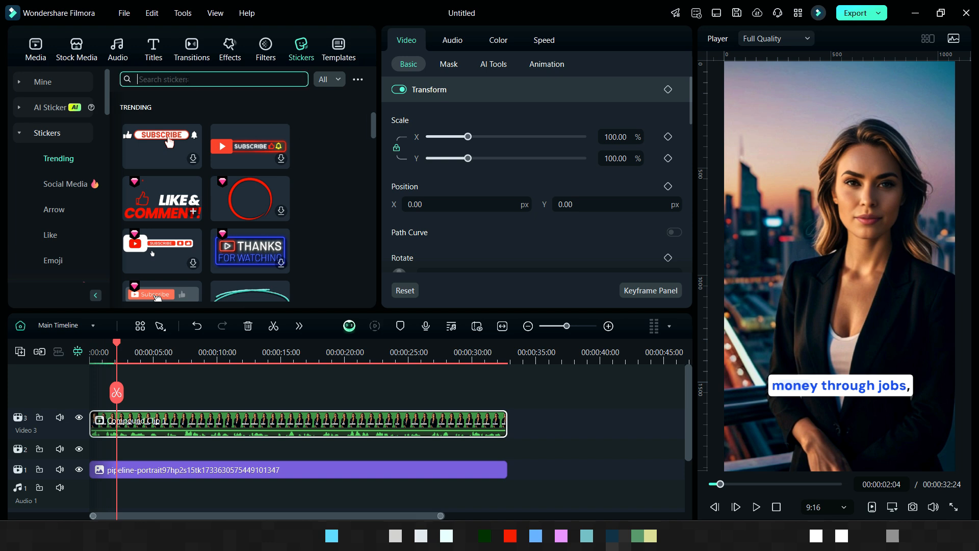
left_click(186, 79)
type("mone")
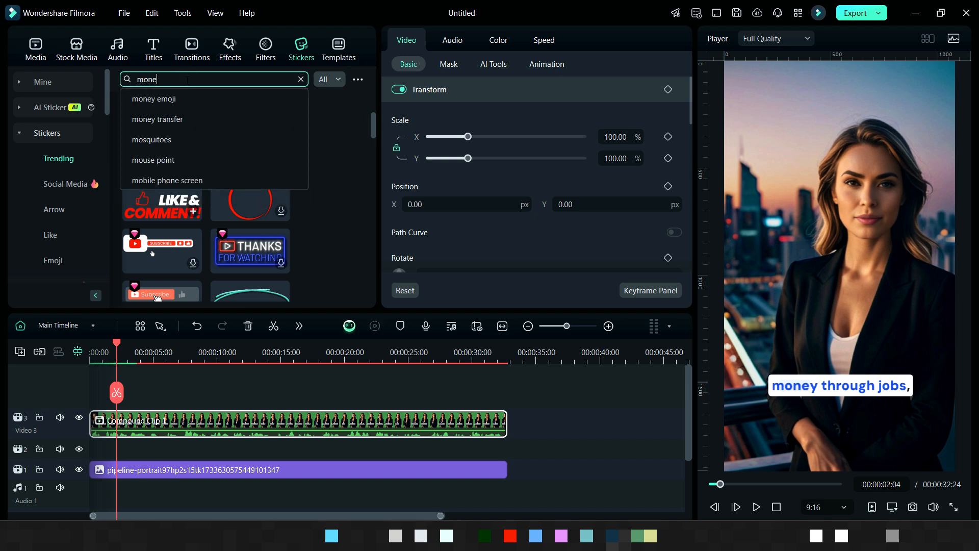
type("y")
key("Return")
left_click(234, 173)
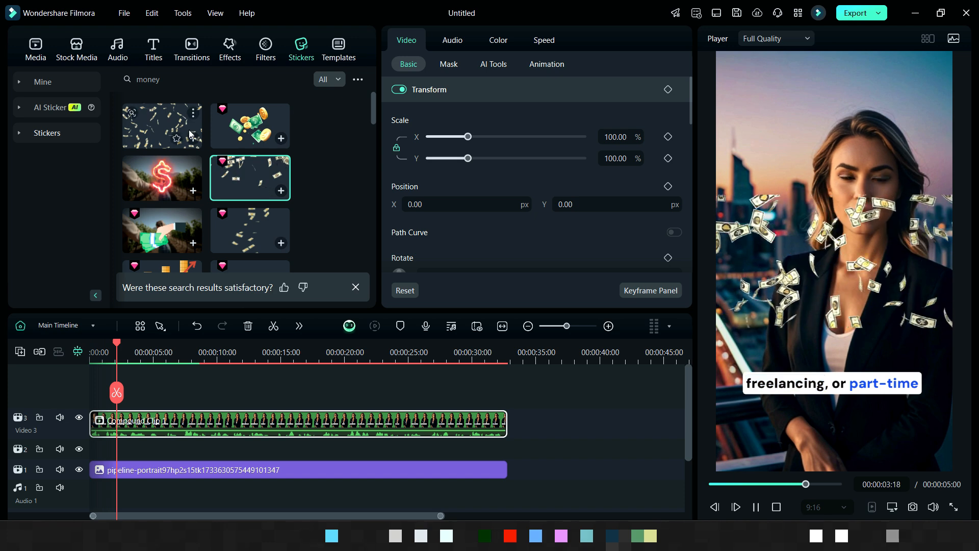
left_click(251, 232)
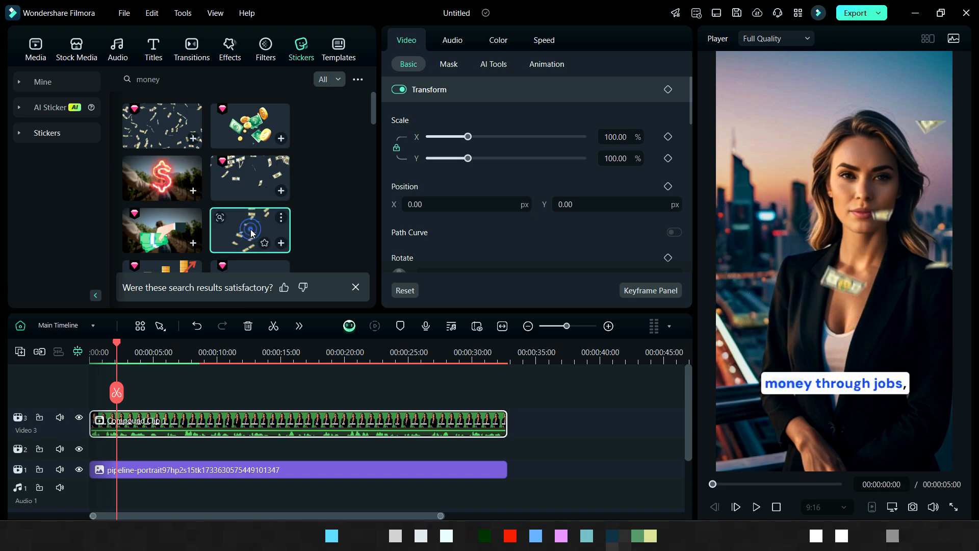
left_click_drag(251, 232, 98, 455)
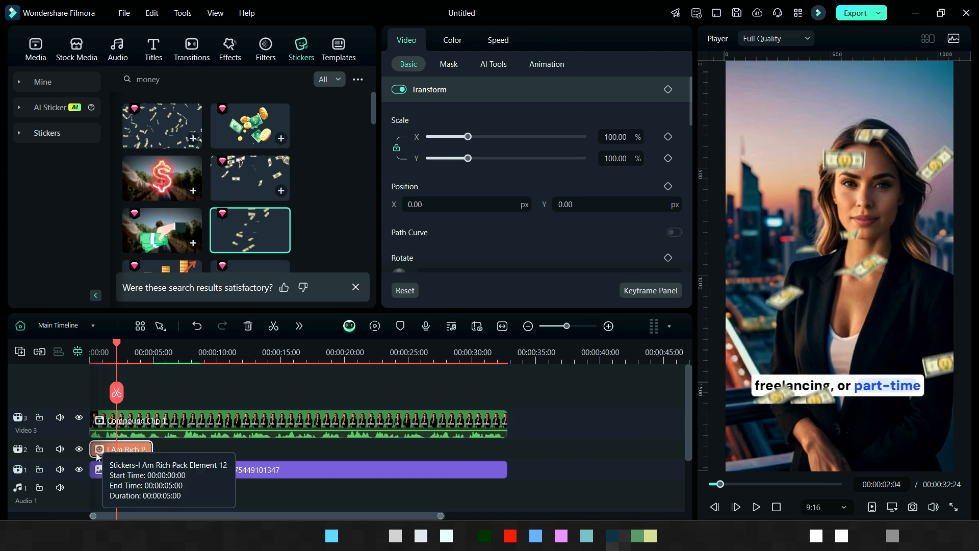
Step: Move the banknote sticker above the compound clip onto Video 4, scale it to 152.85% and position it at X 103.88, Y -21.72
left_click(103, 352)
scroll(103, 352, "up", 2)
left_click_drag(158, 352, 182, 357)
left_click(759, 169)
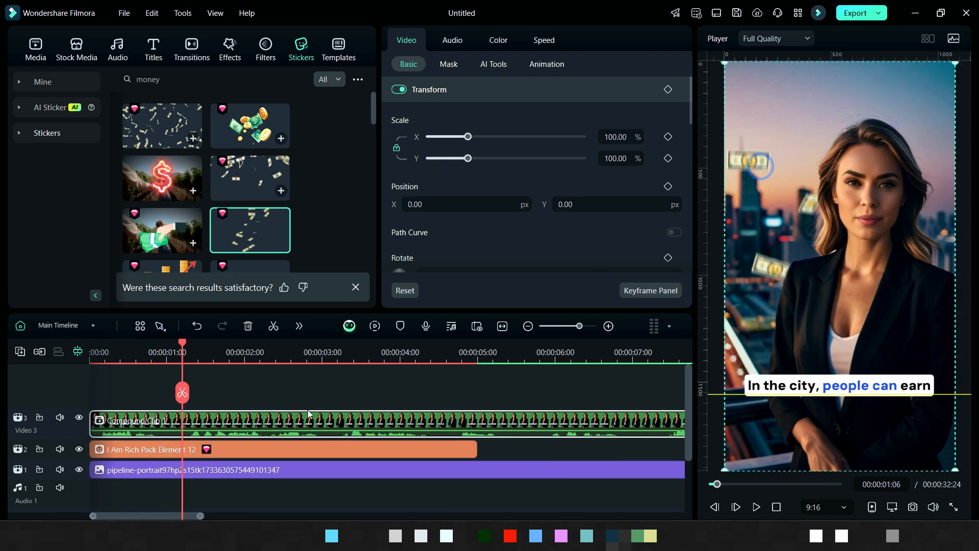
left_click_drag(243, 451, 244, 396)
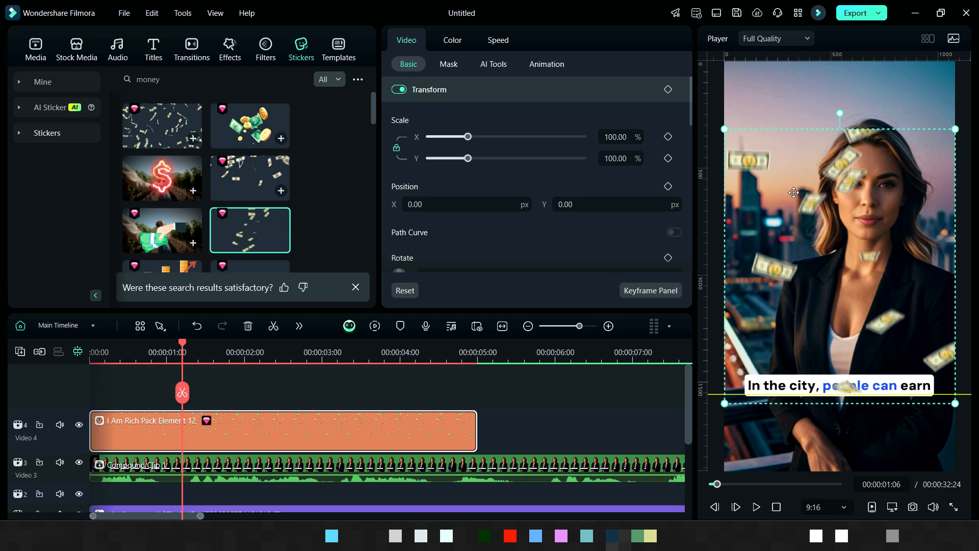
left_click_drag(785, 213, 796, 253)
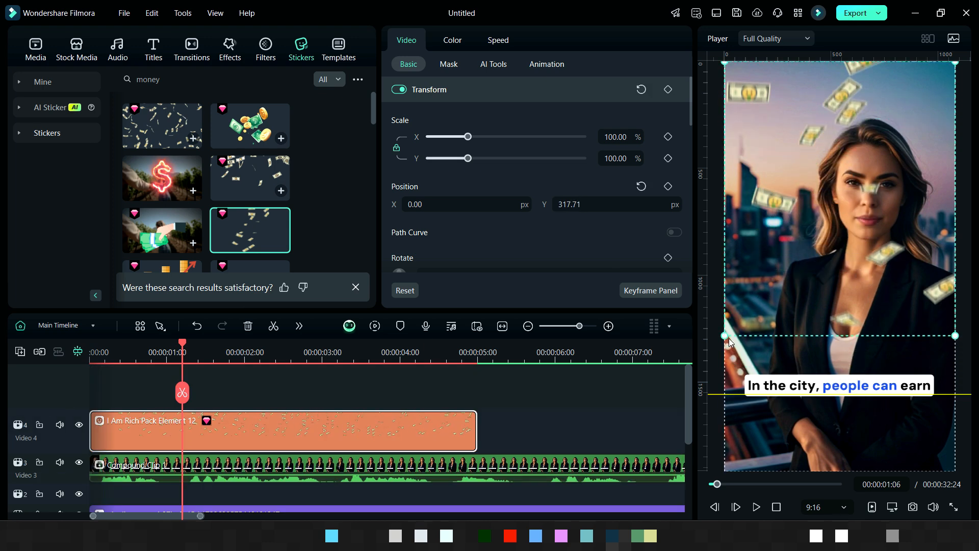
left_click_drag(725, 336, 604, 422)
left_click_drag(782, 277, 842, 277)
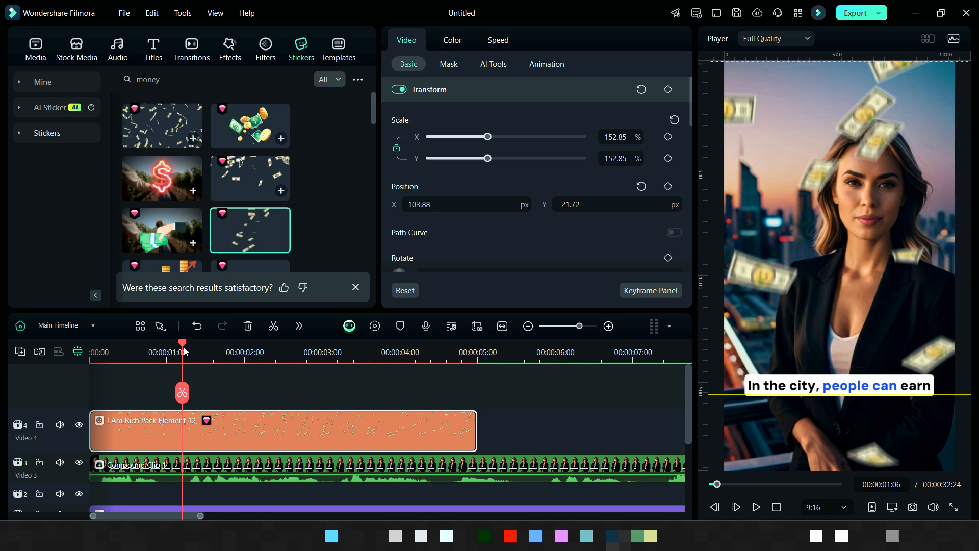
Step: Shift the banknote sticker to start at 00:00:01:06 and trim its end to about 3.3 seconds
left_click_drag(246, 439, 339, 439)
key("space")
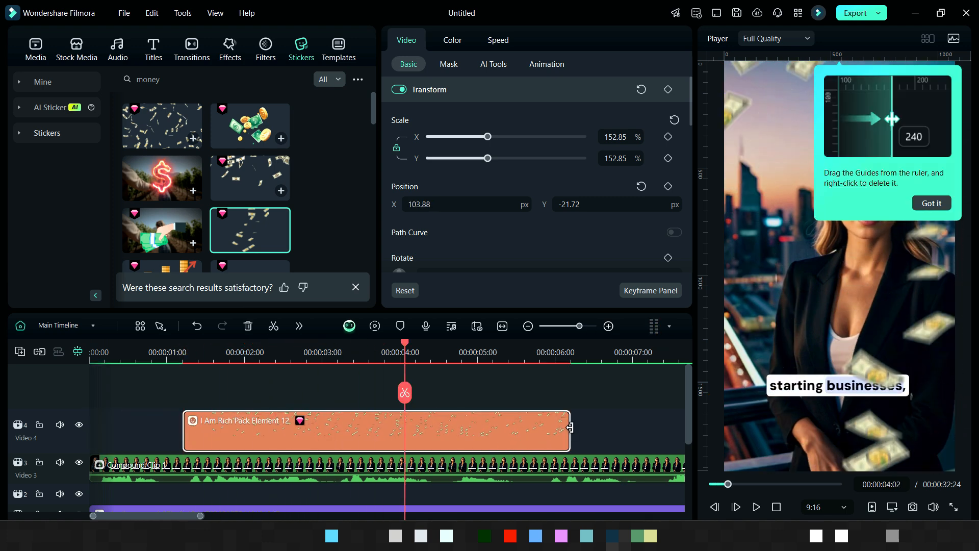
left_click_drag(570, 427, 347, 428)
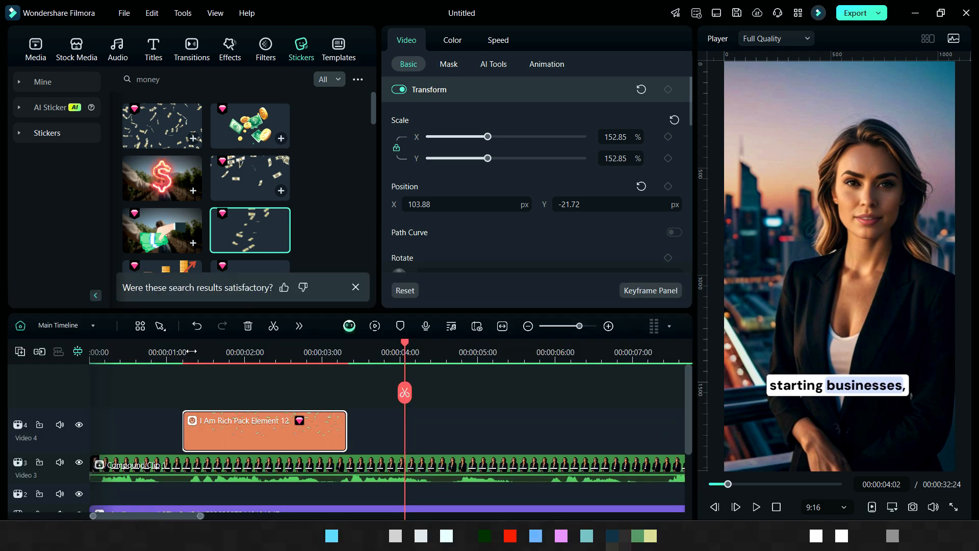
Step: Preview the trimmed banknote sticker and move it behind the presenter onto Video 2, starting at about one second
left_click(181, 352)
key("space")
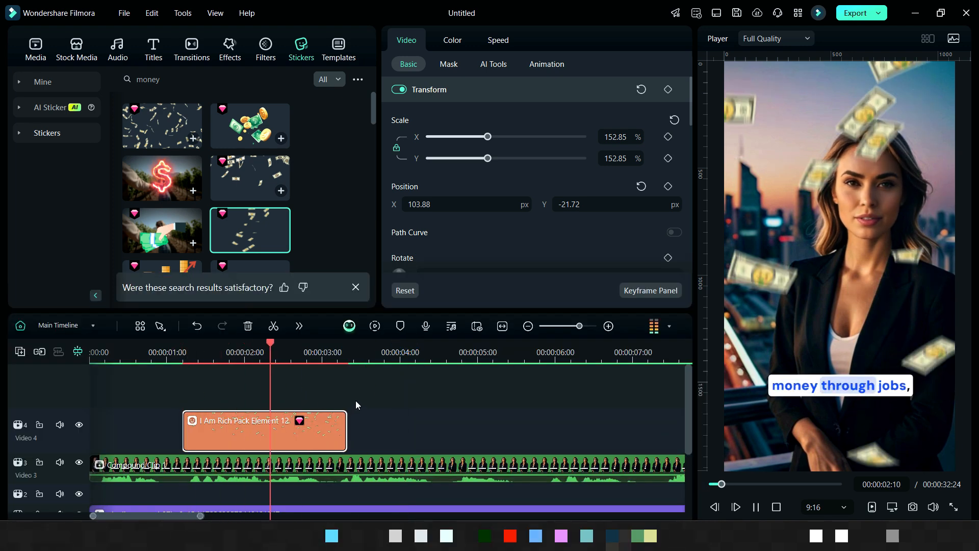
key("space")
left_click_drag(268, 428, 248, 495)
Step: Search the sound effects for "money", add Casino 10 - SFX to Audio 1 and shift it to start at about 0.3 seconds
left_click(118, 50)
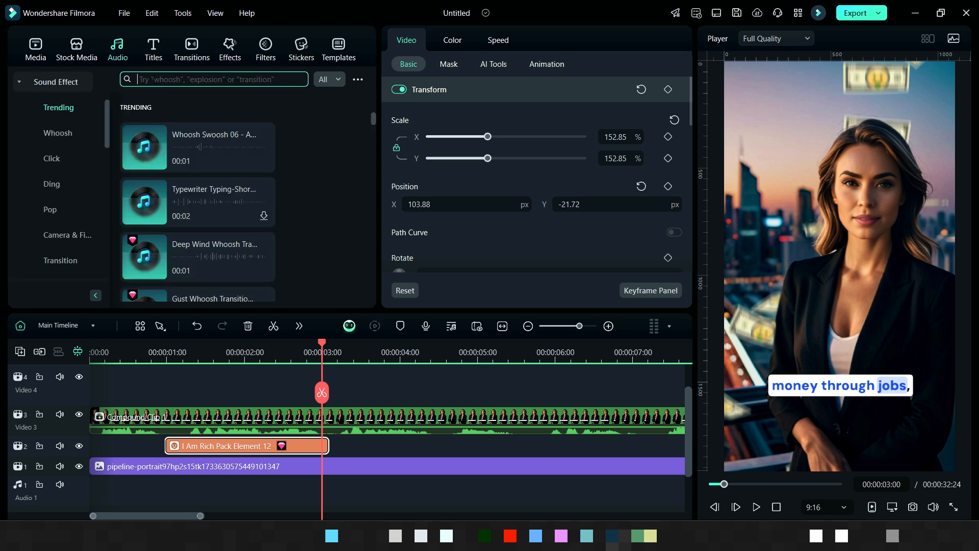
left_click(155, 80)
type("money")
key("Return")
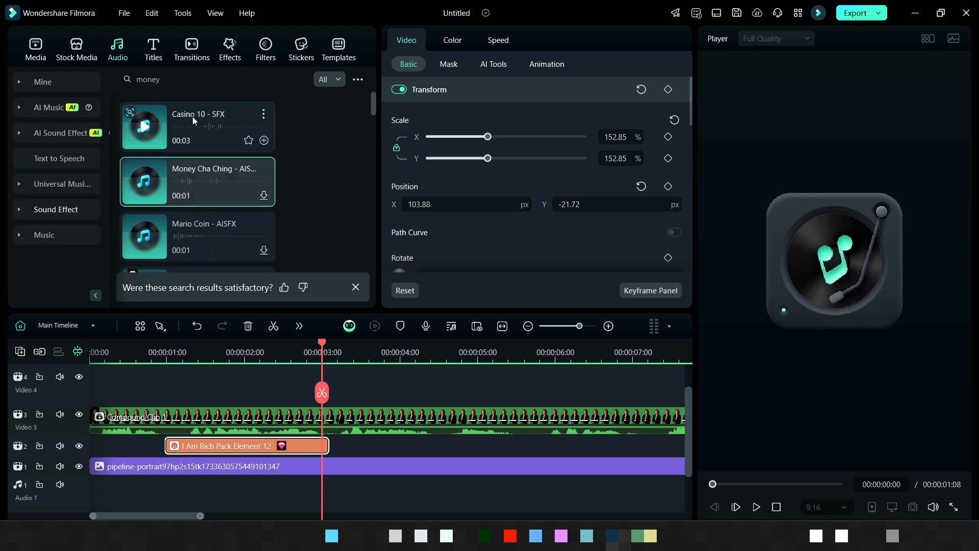
left_click_drag(148, 127, 171, 492)
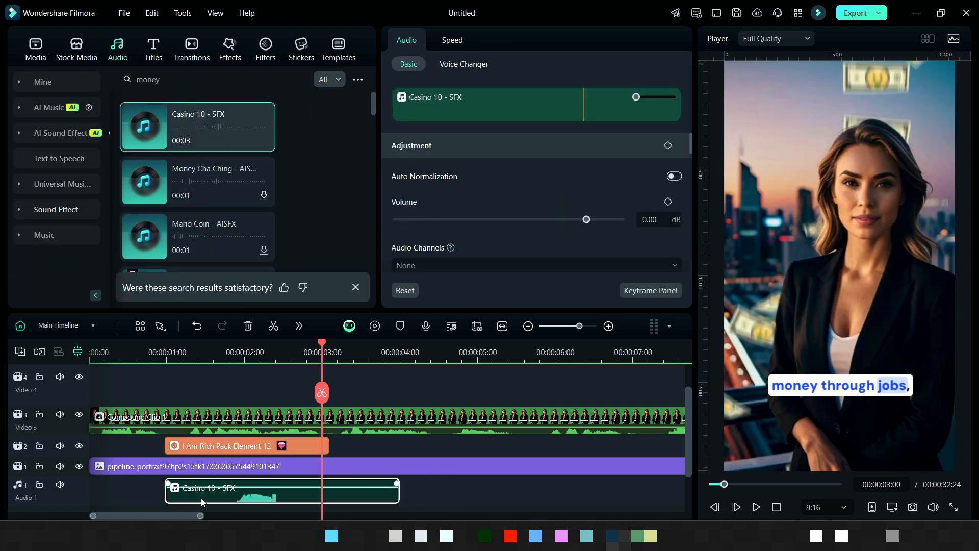
left_click_drag(254, 492, 200, 495)
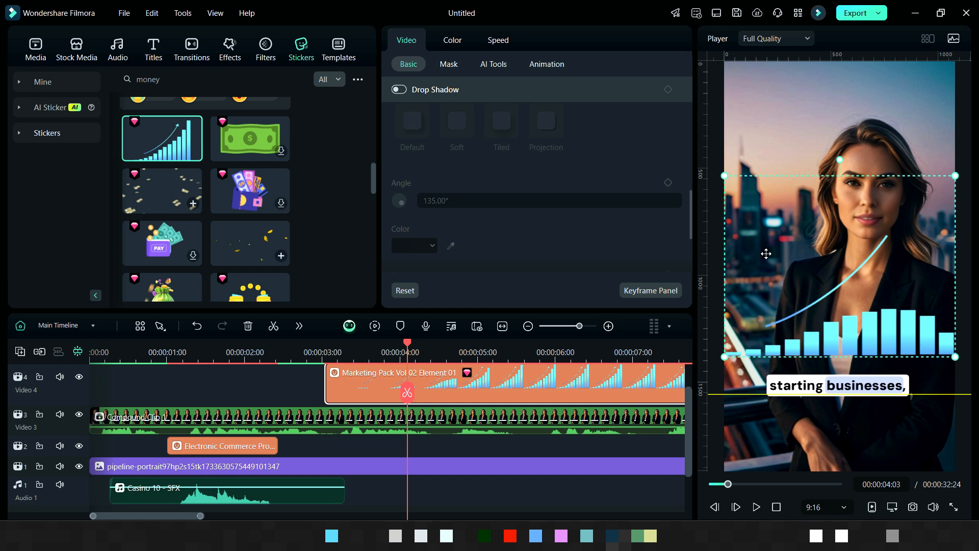
Step: Try to shrink the growth-chart sticker from its upper corner in the preview
left_click(722, 175)
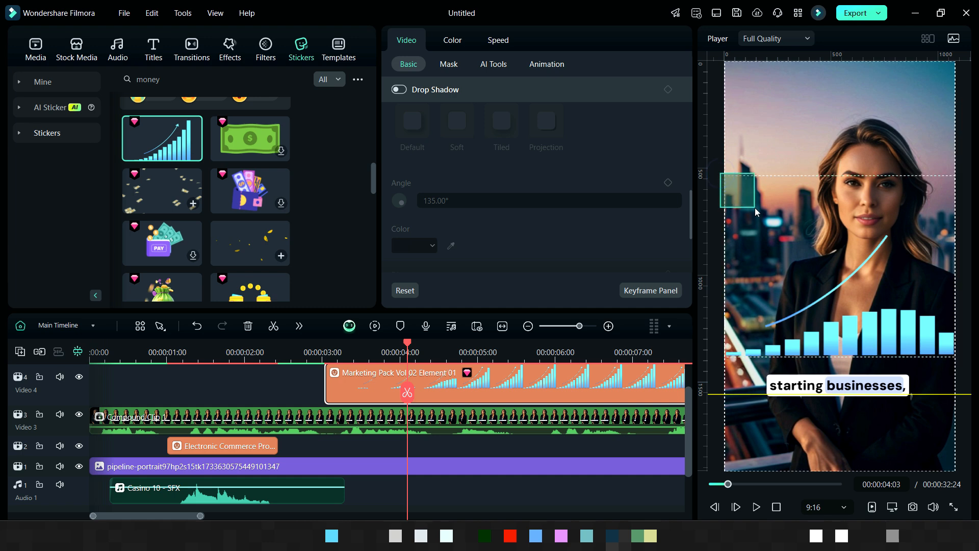
left_click_drag(755, 207, 755, 209)
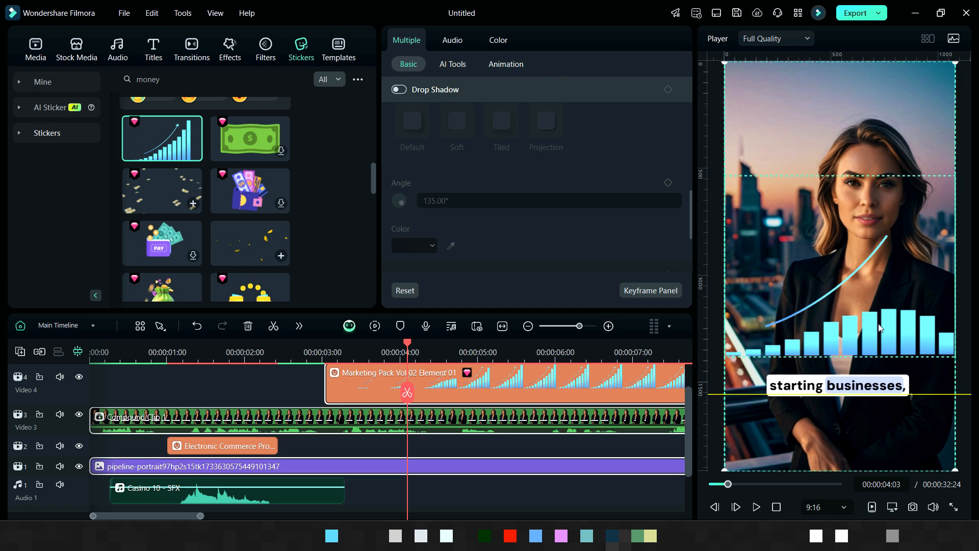
key("space")
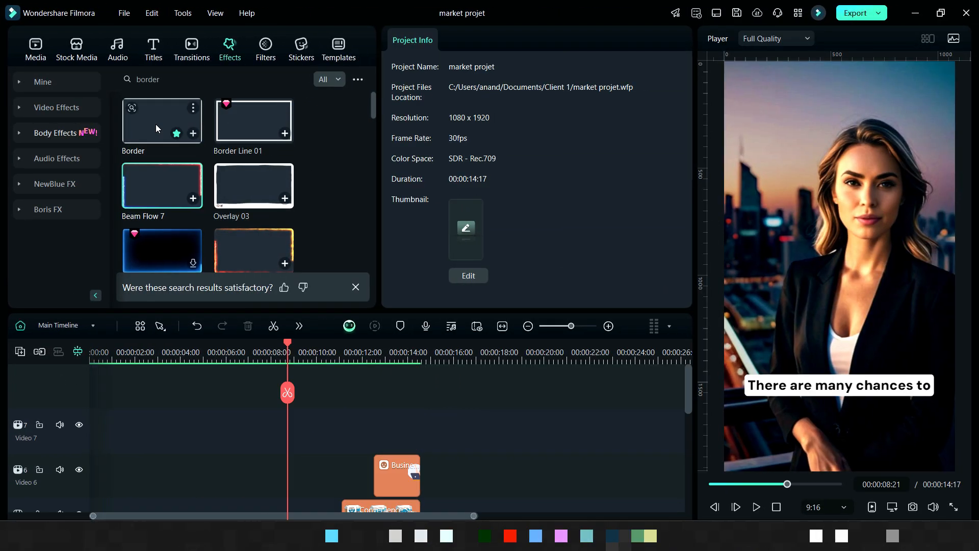
Step: Add the Border effect at the start of Video 7 and set its size to 1.36 and its blur to 0.85
mouse_move(156, 124)
left_click_drag(156, 124, 92, 428)
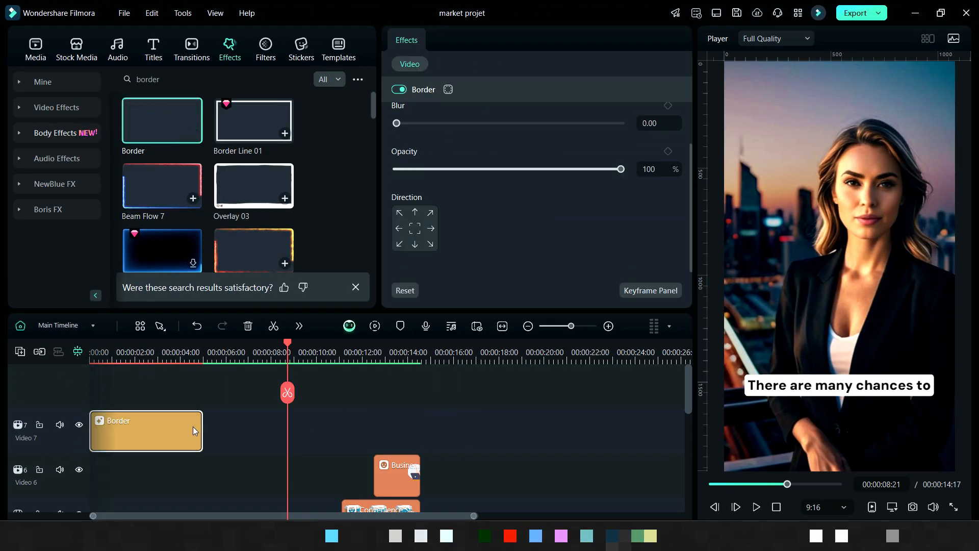
left_click(151, 352)
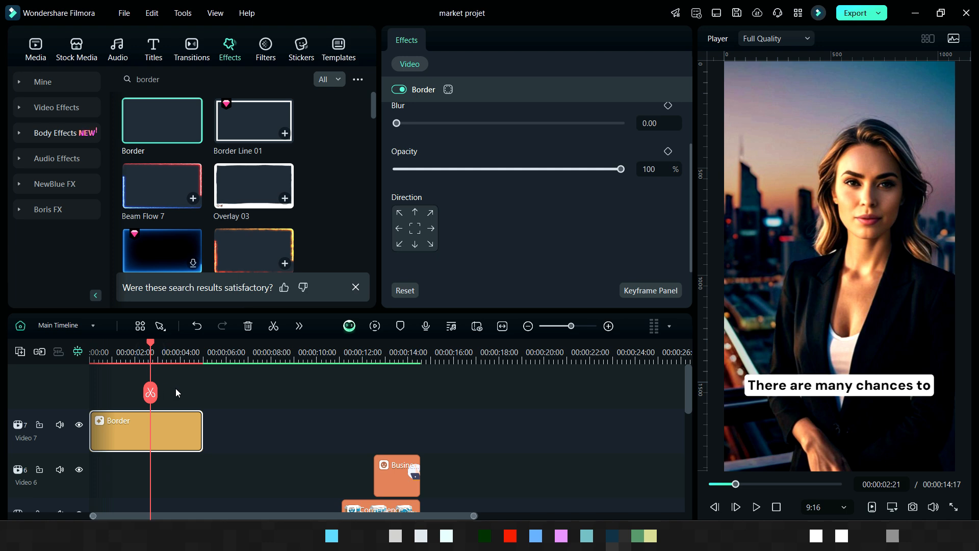
scroll(451, 252, "up", 3)
left_click_drag(417, 178, 406, 179)
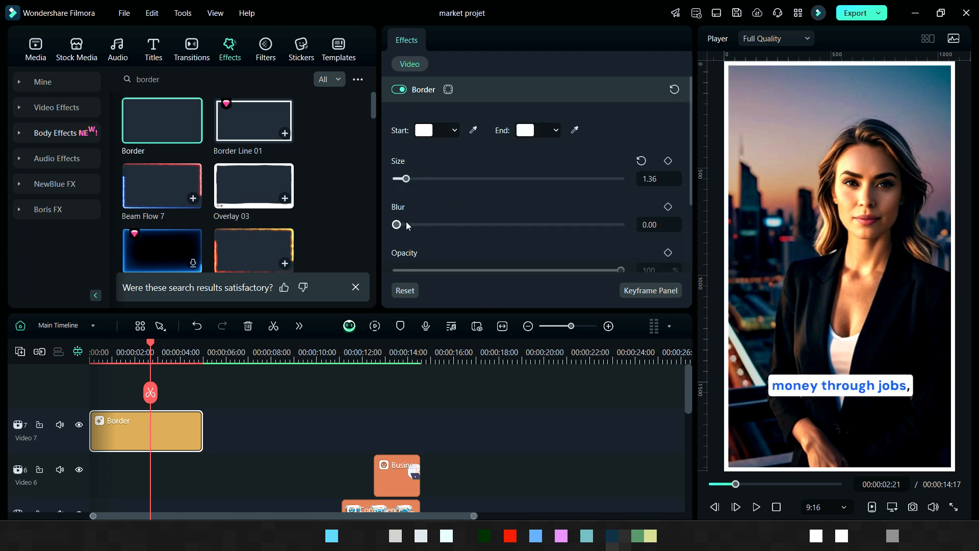
left_click_drag(397, 224, 403, 228)
Step: Extend the Border effect to the end of the project and return the playhead to the start
scroll(423, 227, "down", 3)
left_click_drag(202, 431, 420, 462)
left_click_drag(735, 488, 699, 491)
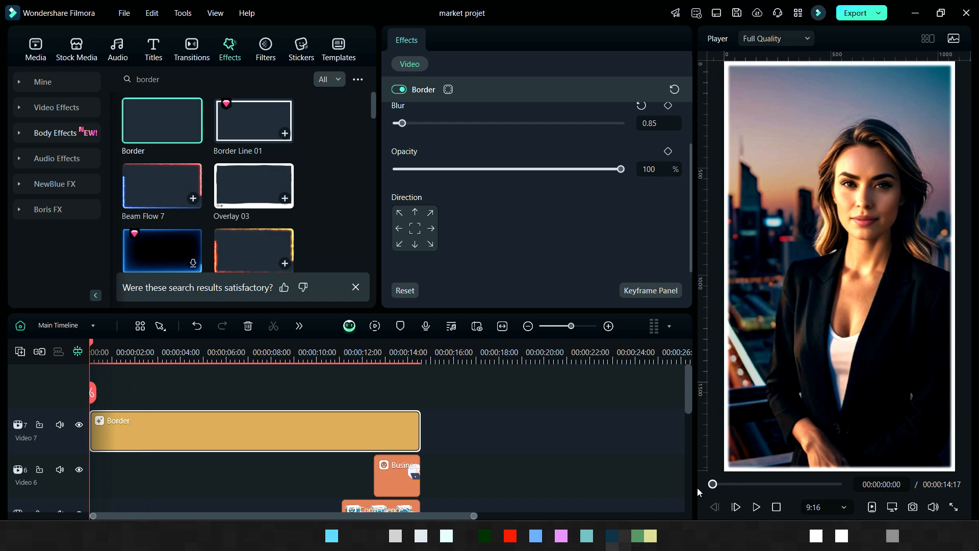